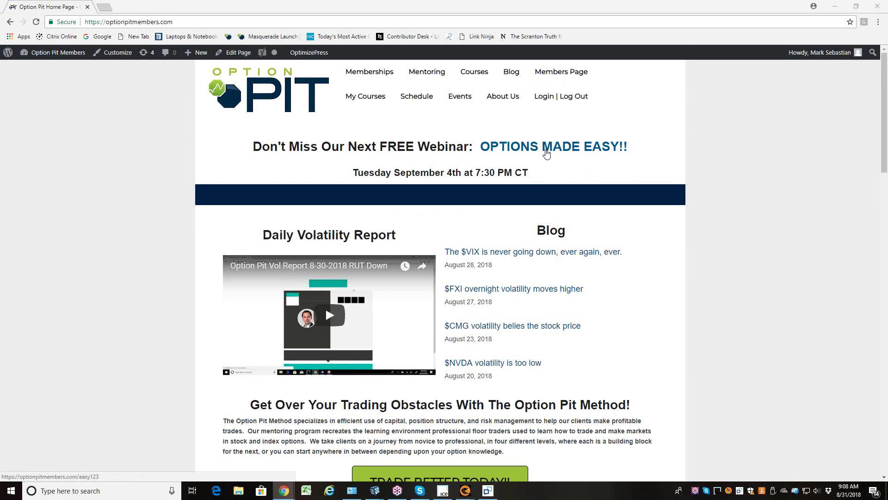
Step: Open the 'OPTIONS MADE EASY!!' free workshop sign-up page from the Option Pit home page
click(549, 149)
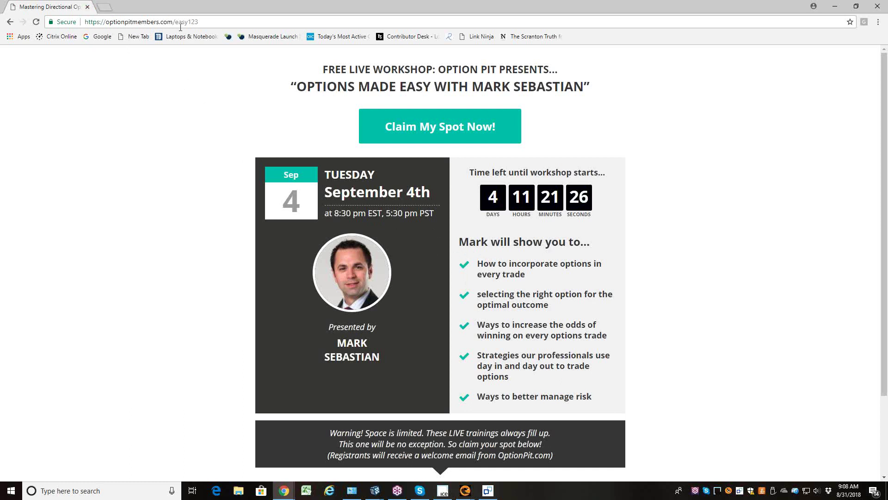
Step: Close Chrome to reveal the VolTrader windows with the DLTR options chain
click(88, 7)
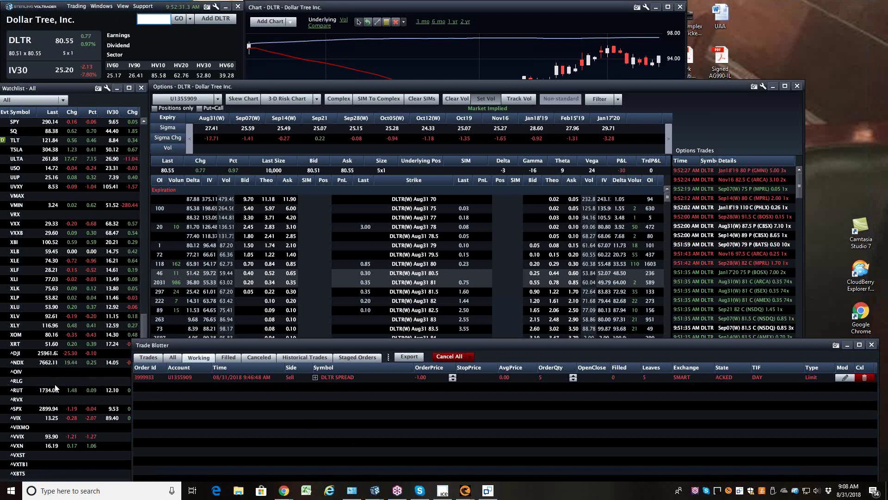
Step: Load AAPL from the top of the watchlist into the quote, chart and options chain
scroll(56, 388, up, 10)
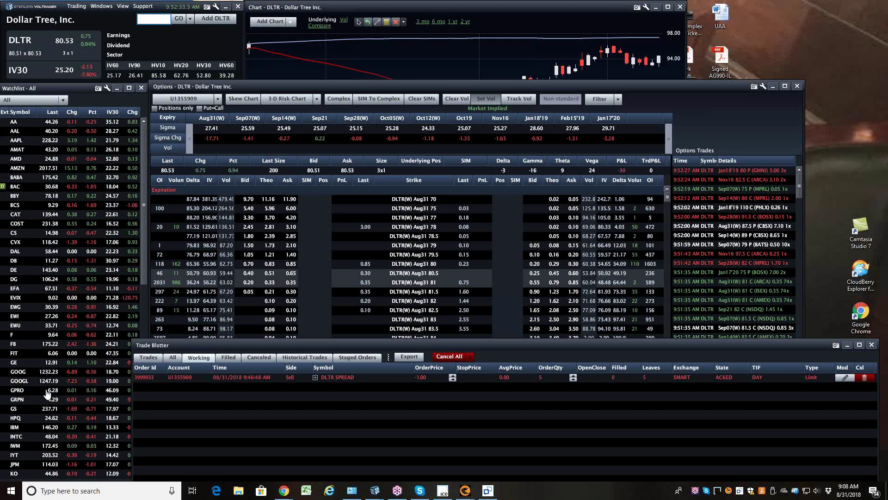
click(17, 141)
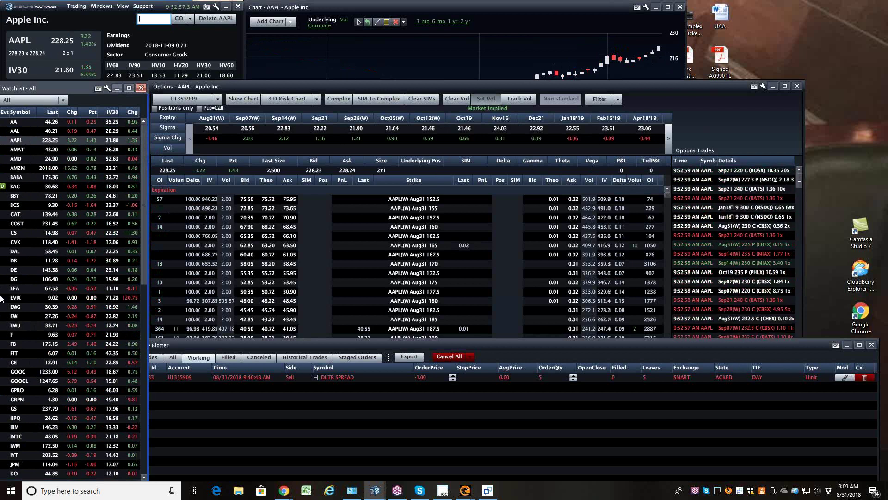
Step: Enter the symbol ULTA to replace Apple's quote, chart and option chain
scroll(424, 254, down, 3)
scroll(424, 254, down, 7)
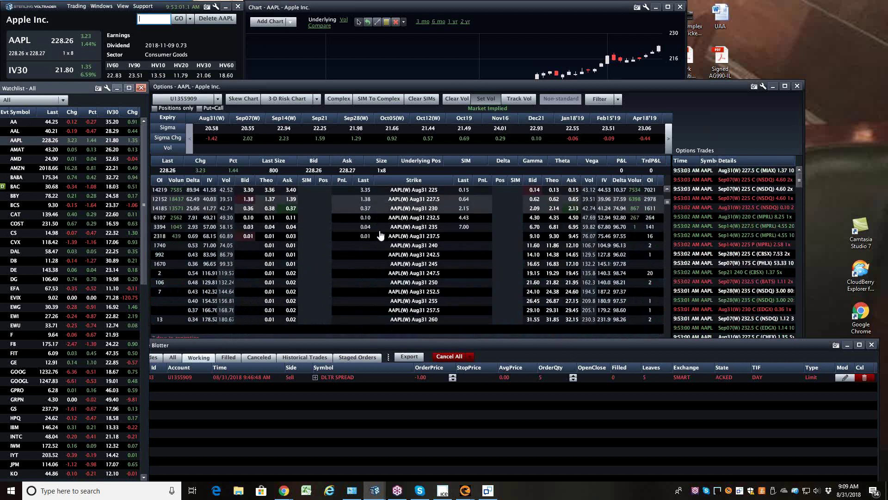
scroll(115, 229, down, 8)
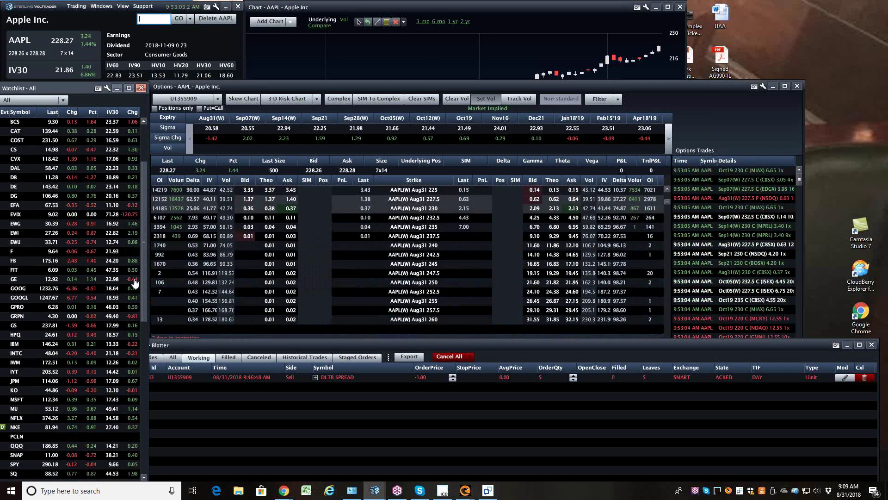
scroll(122, 306, down, 7)
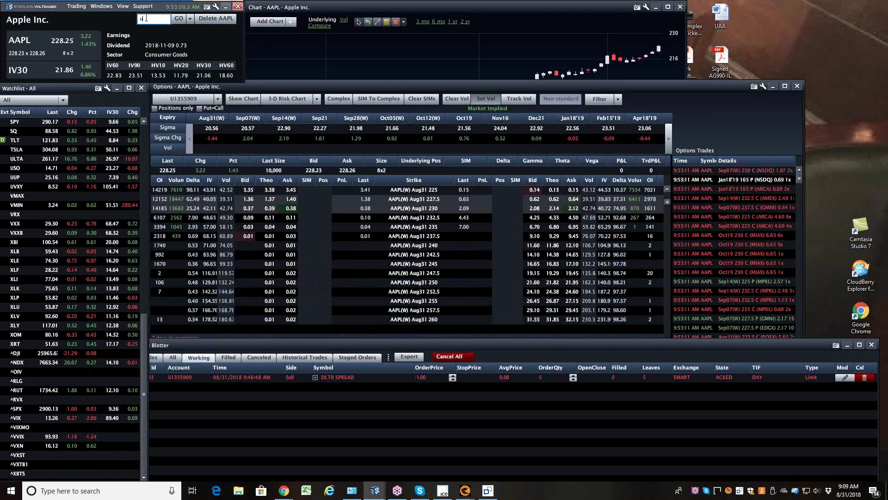
text(ulta)
key(Return)
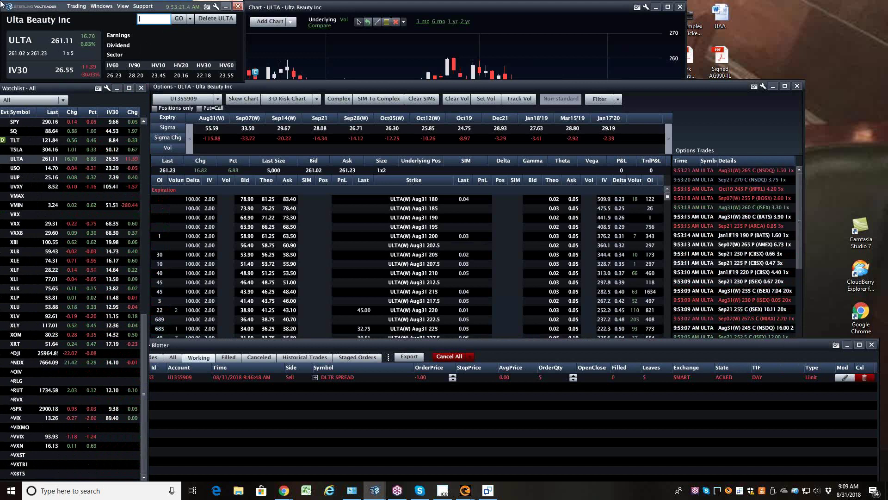
Step: View ULTA's 3-month price/IV chart, then LULU's 1-year chart, then load ^SPX
click(489, 55)
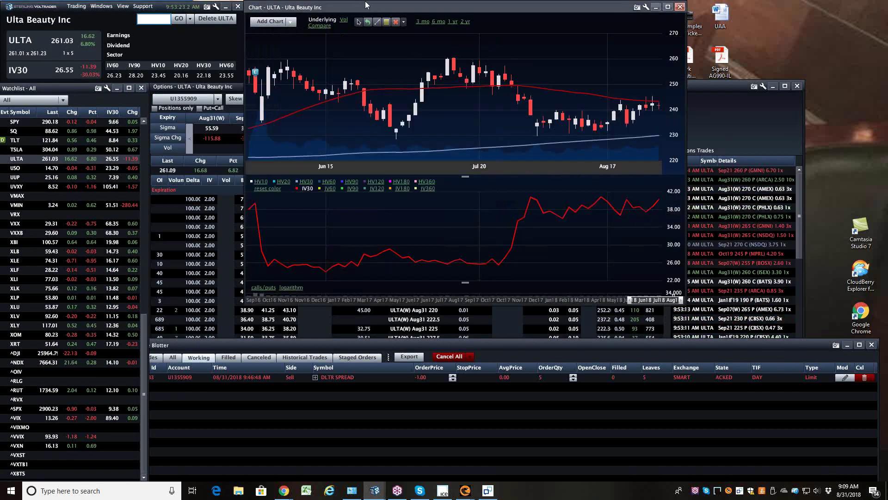
click(427, 22)
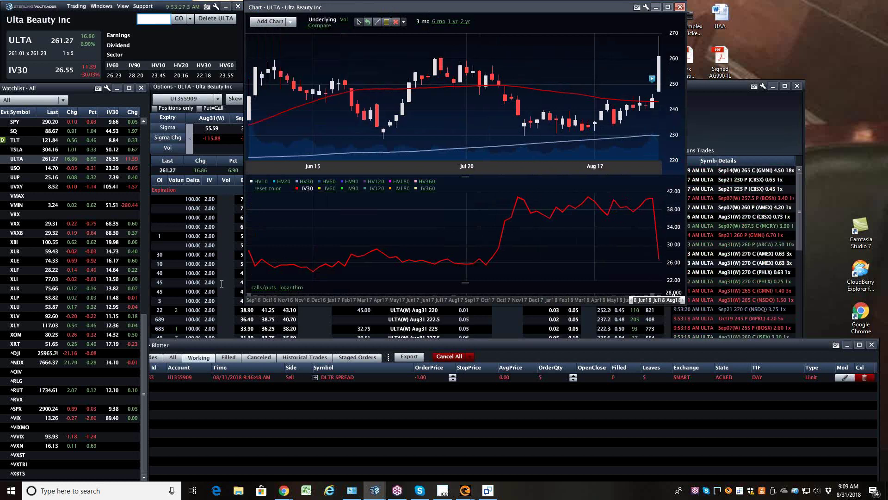
click(145, 19)
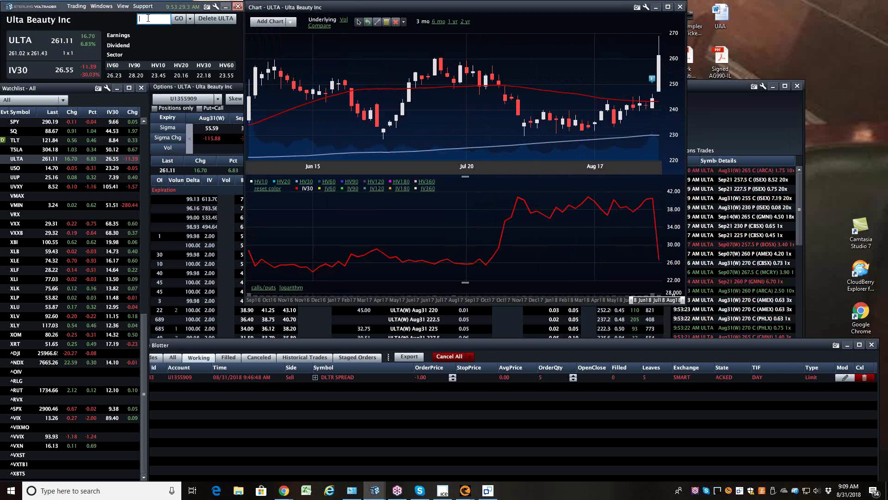
text(lulu)
key(Return)
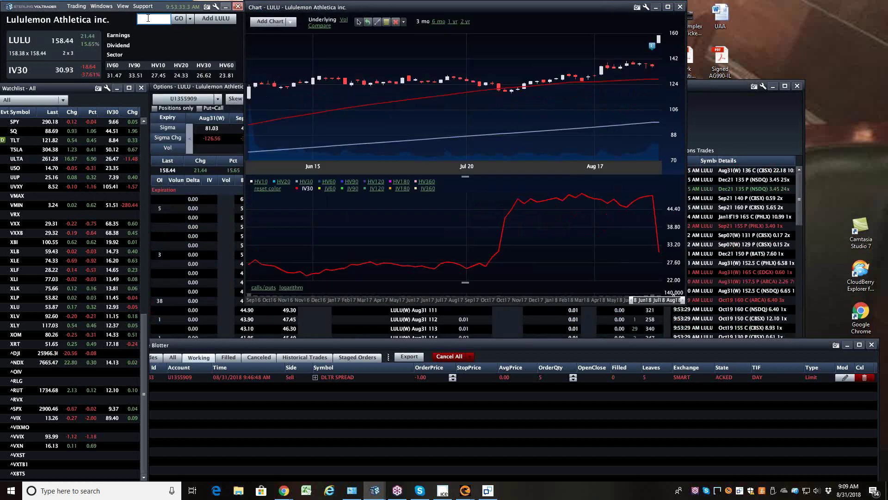
click(451, 22)
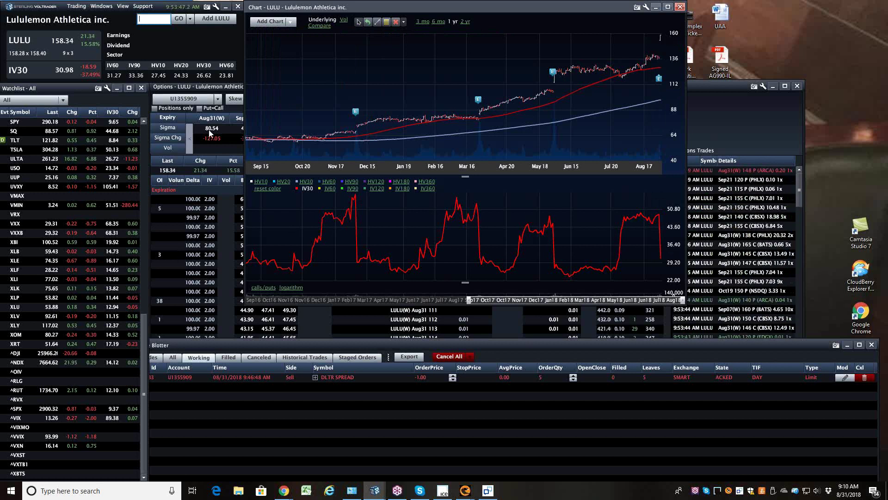
click(16, 410)
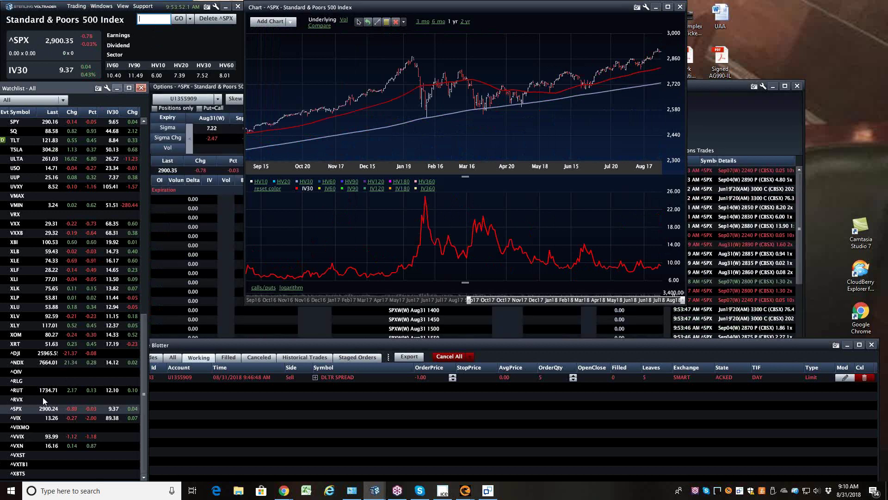
Step: Filter the ^SPX chain to Positions only and open a ticket for the SPXW Aug31 2825 put
click(237, 202)
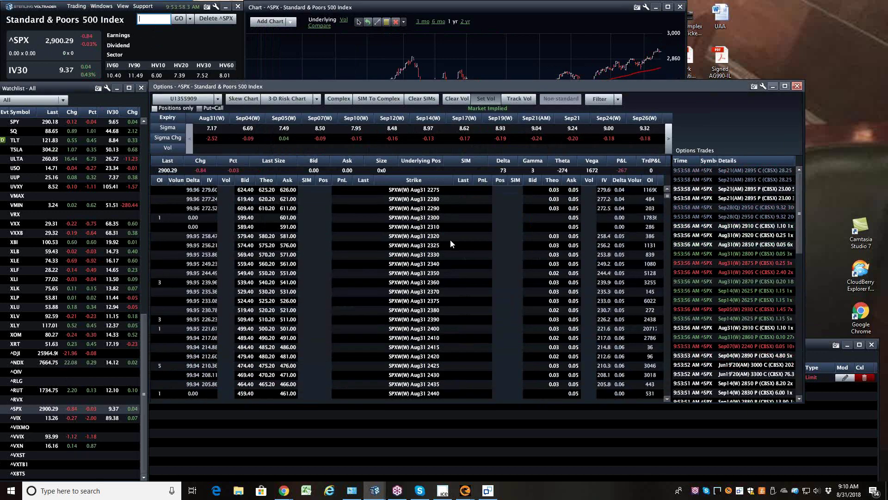
click(155, 107)
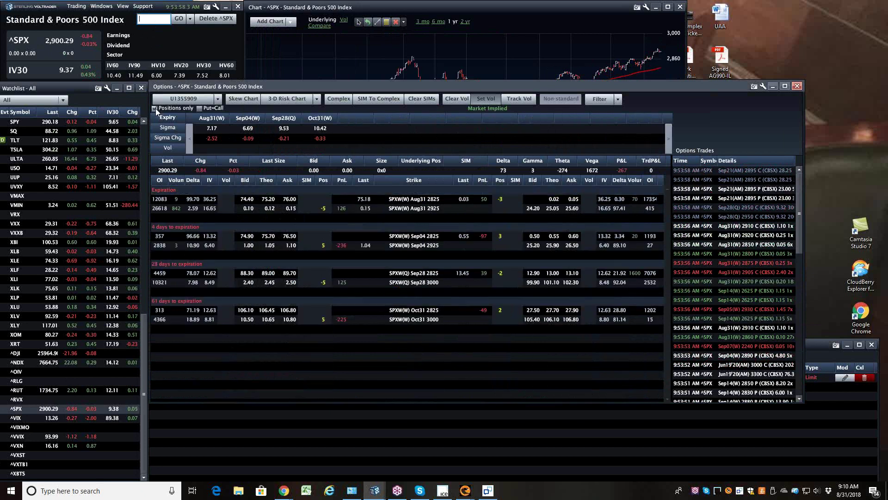
click(574, 200)
Step: Buy back 3 SPXW Aug31 2825 puts at 0.05, acknowledge the fill, then load ^VIX
click(273, 108)
click(273, 107)
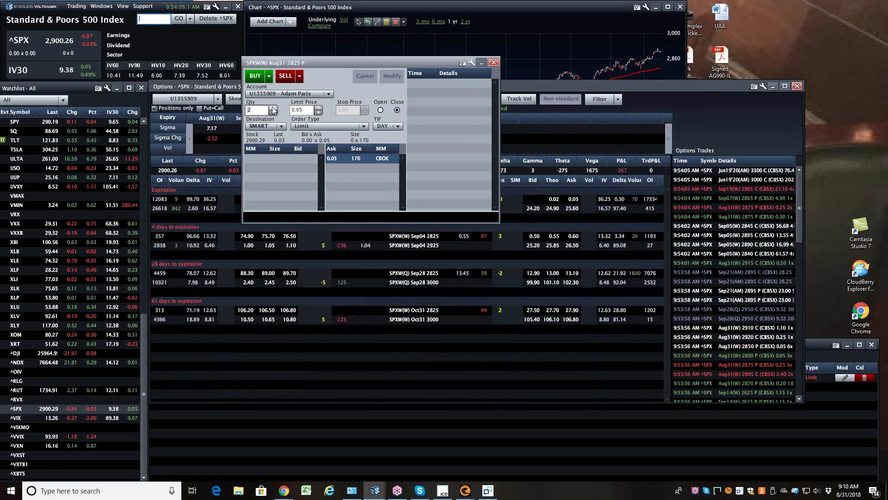
click(255, 76)
click(291, 134)
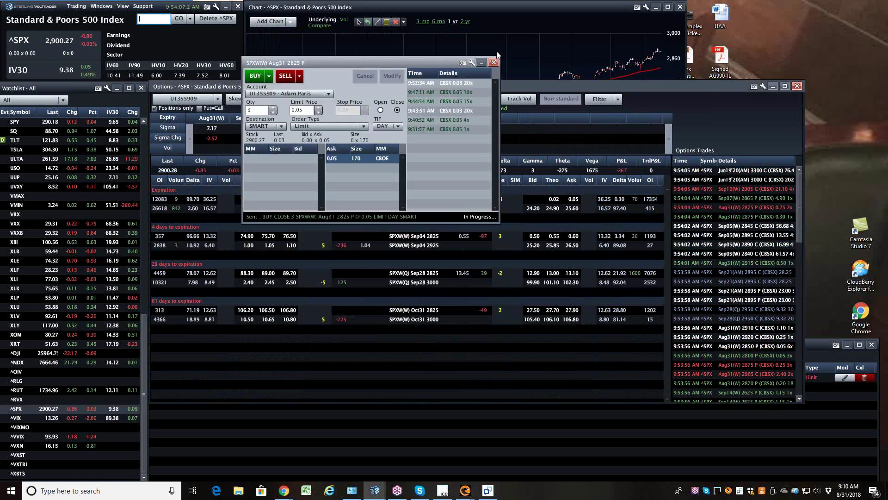
click(494, 62)
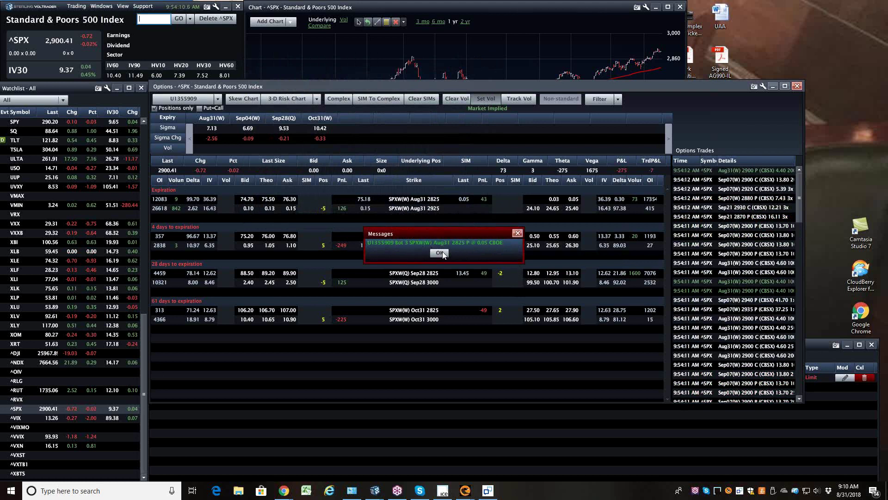
click(440, 253)
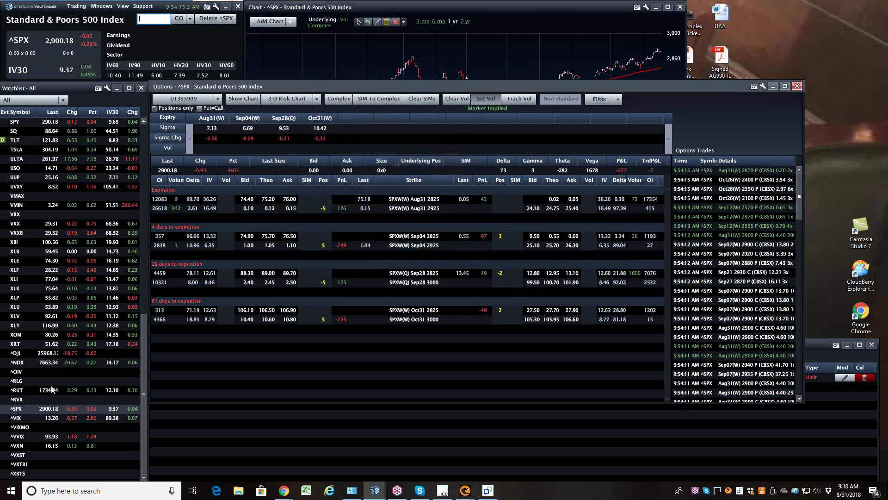
click(17, 419)
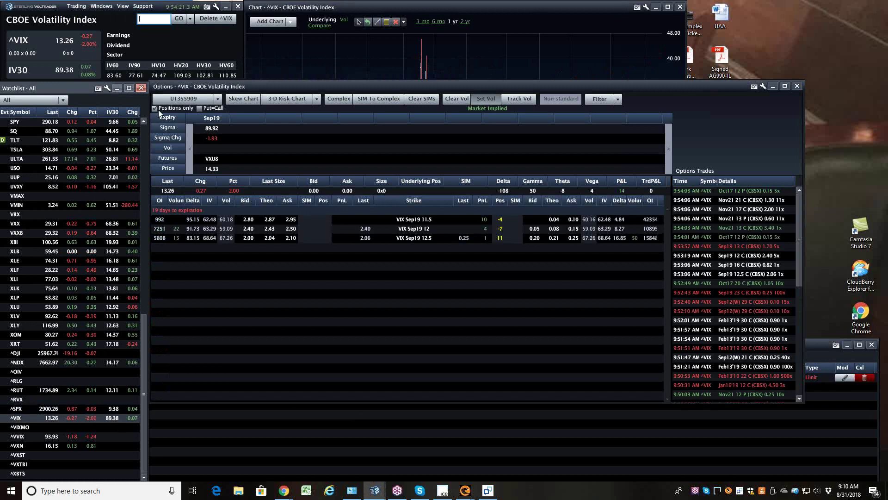
Step: Untick Positions only to list all VIX strikes, including the Sep05 weekly 10-24
click(155, 108)
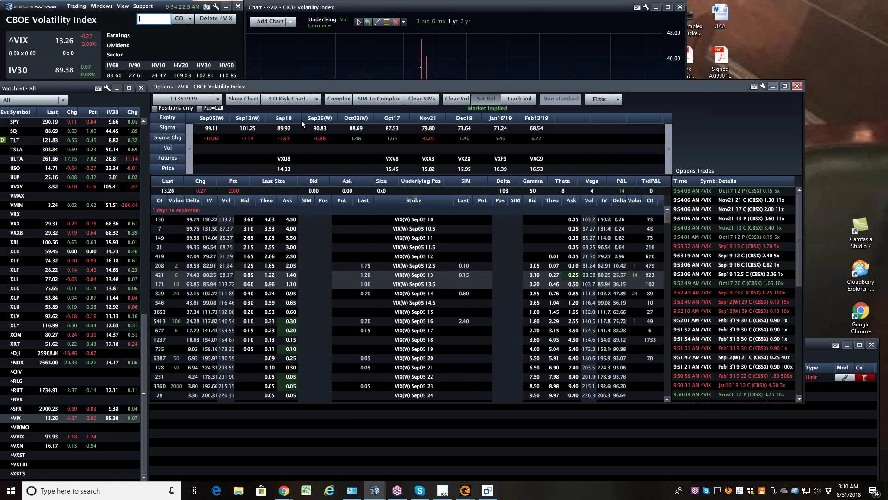
scroll(370, 296, down, 1)
scroll(370, 295, up, 1)
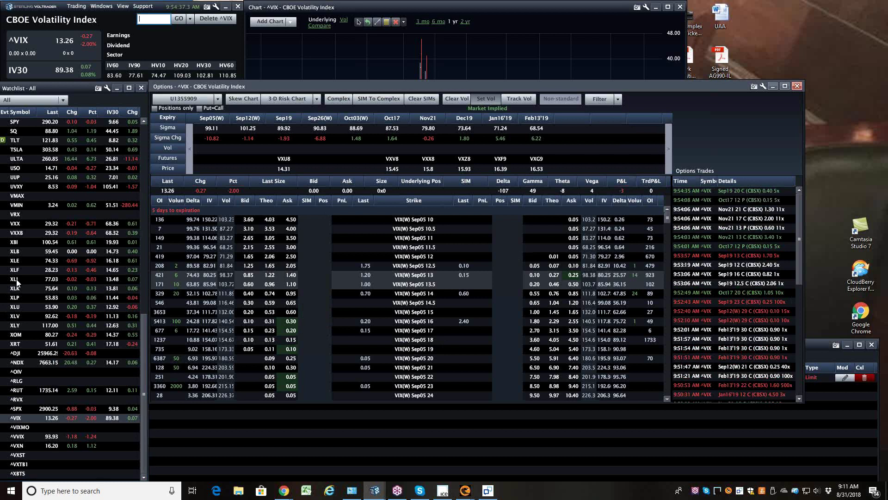
scroll(17, 279, up, 4)
scroll(18, 284, down, 4)
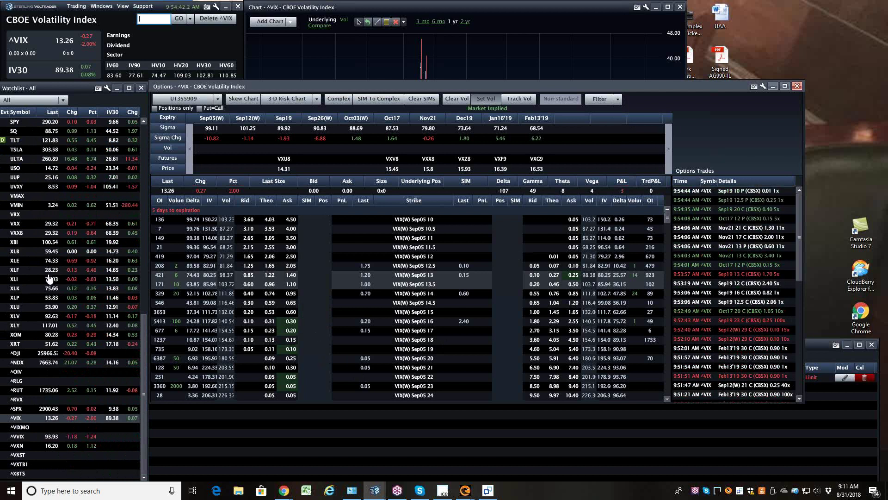
scroll(52, 277, up, 6)
scroll(60, 278, down, 6)
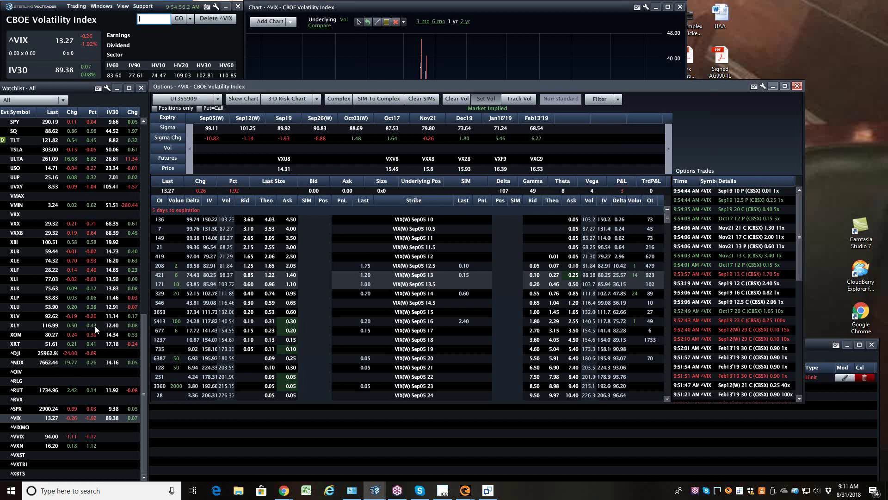
Step: Load XLY from the watchlist to show its quote and weekly Aug31 options chain
click(93, 326)
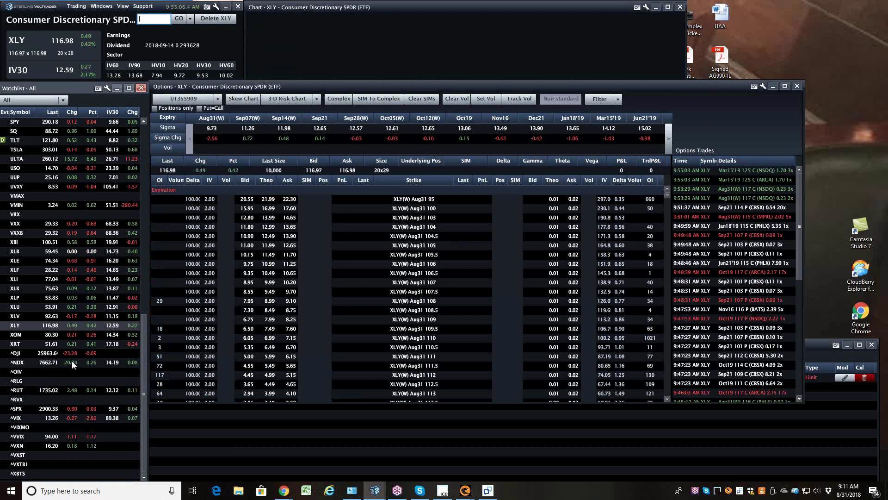
scroll(68, 361, up, 4)
scroll(68, 360, up, 10)
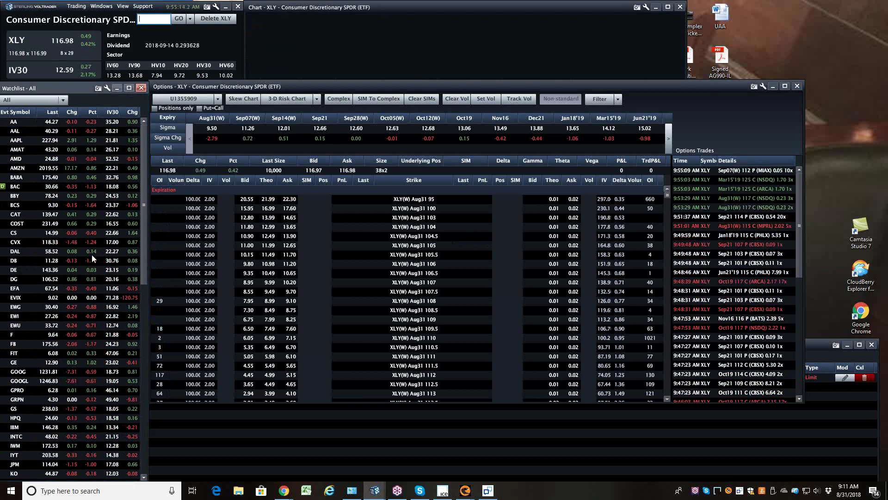
scroll(11, 379, down, 4)
scroll(66, 375, down, 11)
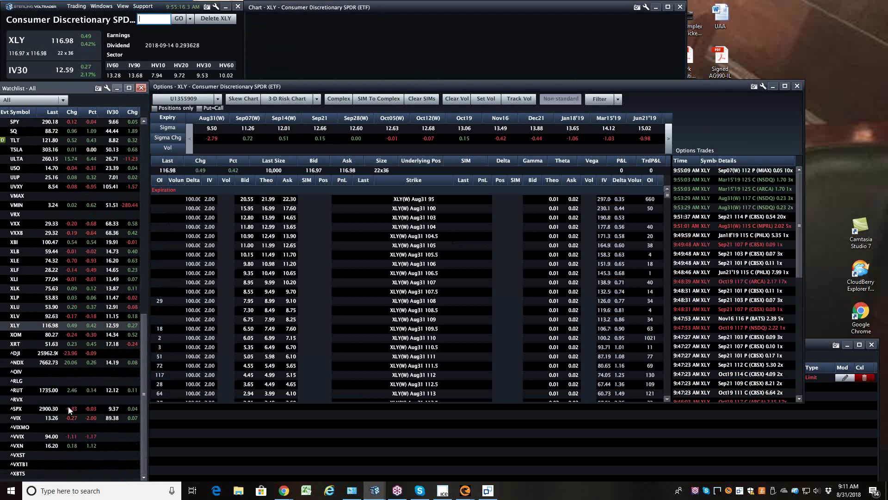